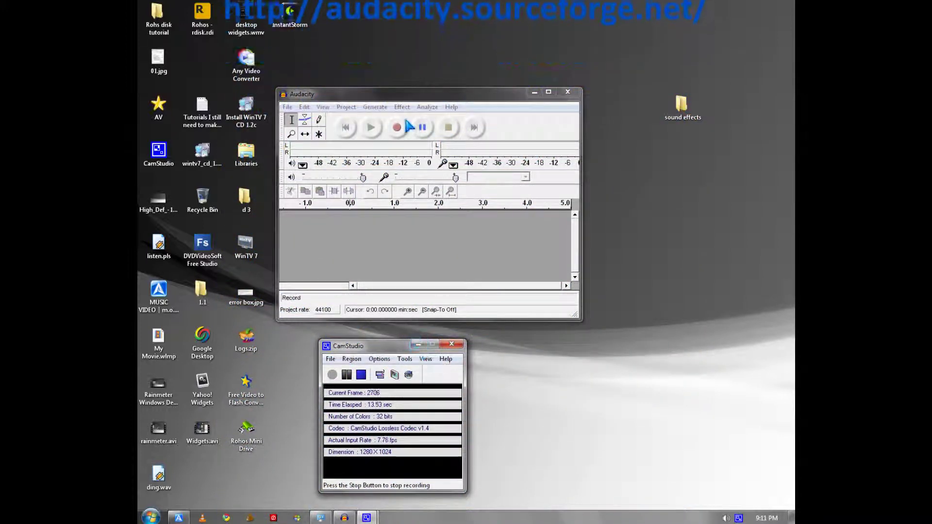
Shift the Audacity window slightly right and down and minimize the CamStudio window.
drag(383, 98, 427, 108)
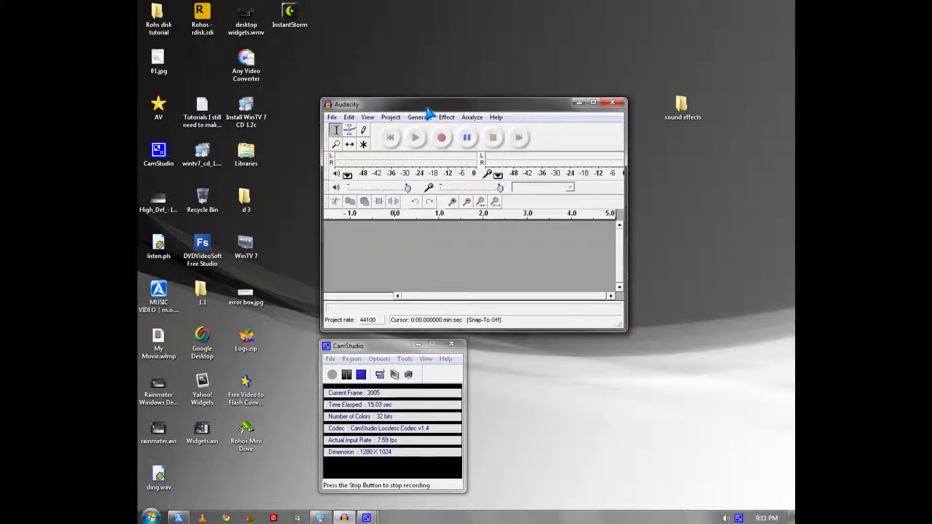
click(418, 346)
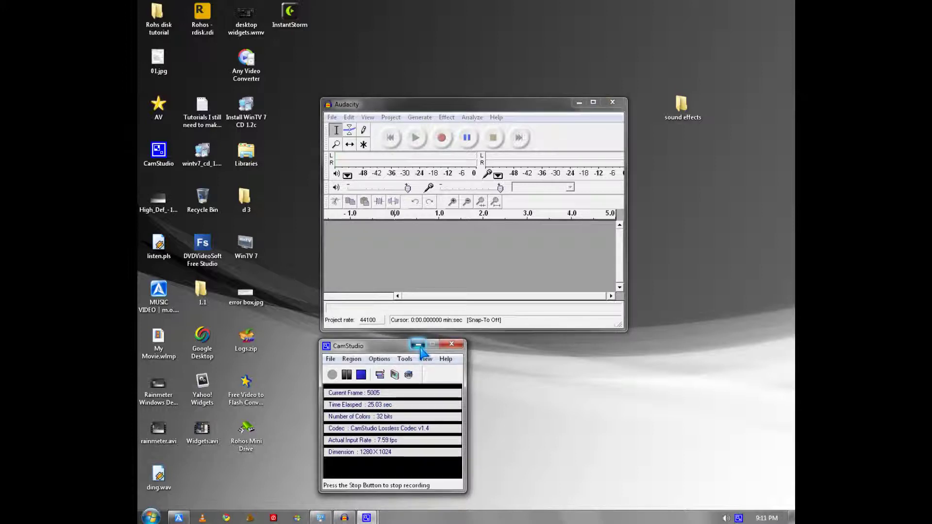
In Preferences, keep Microphone as the recording device with 2 (Stereo) channels.
click(349, 117)
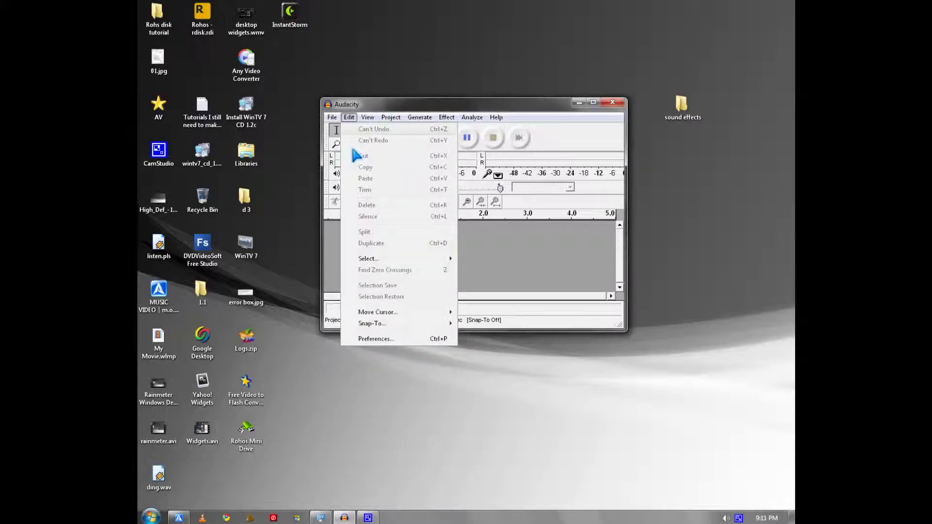
click(402, 340)
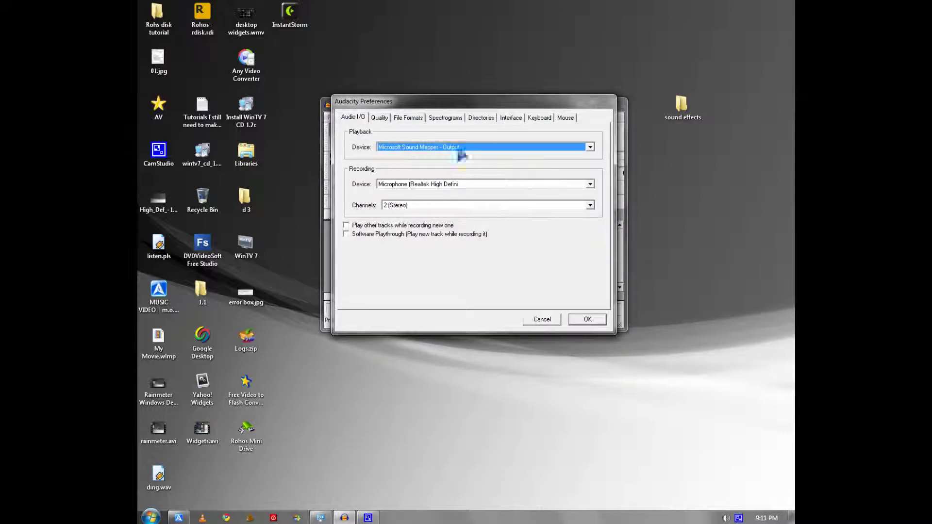
click(412, 185)
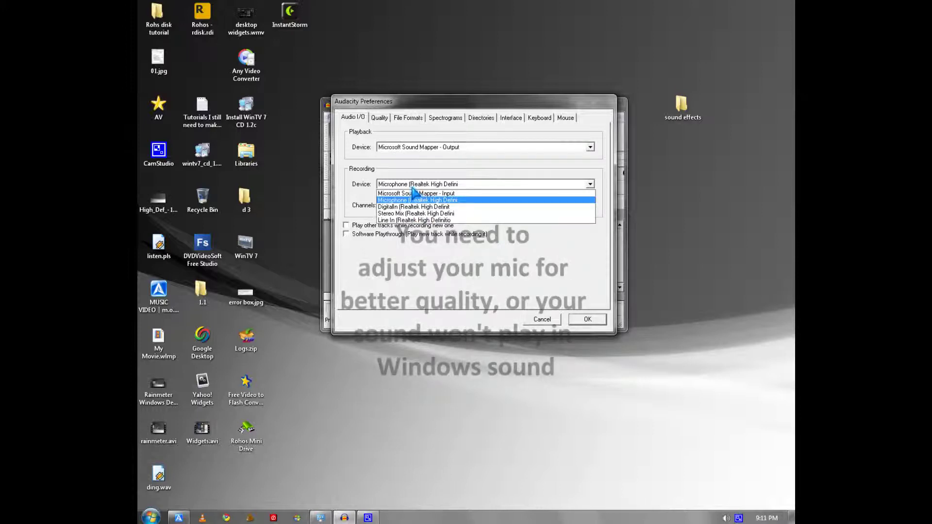
click(391, 200)
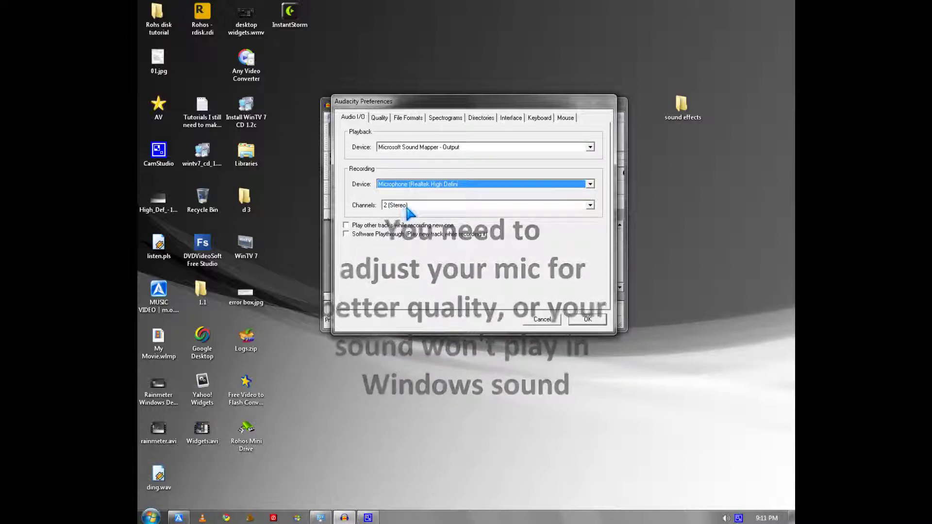
click(406, 205)
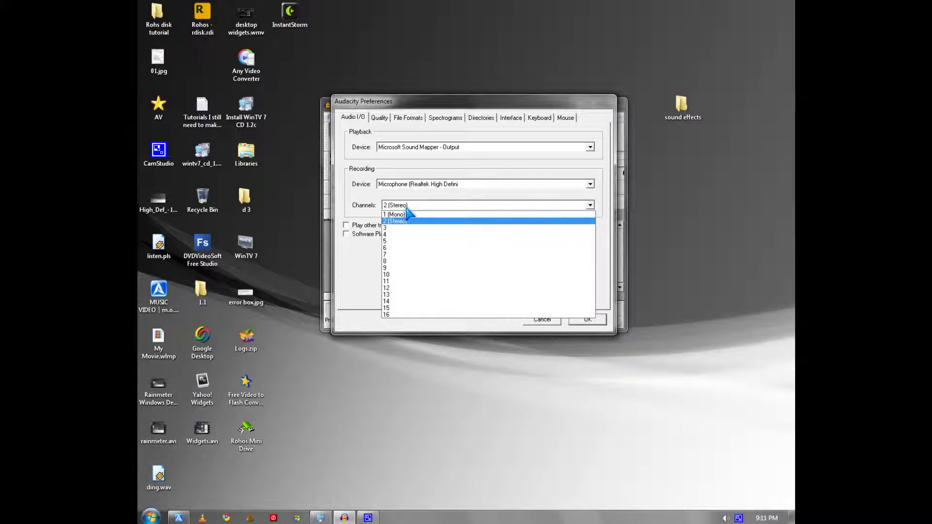
click(406, 209)
click(380, 118)
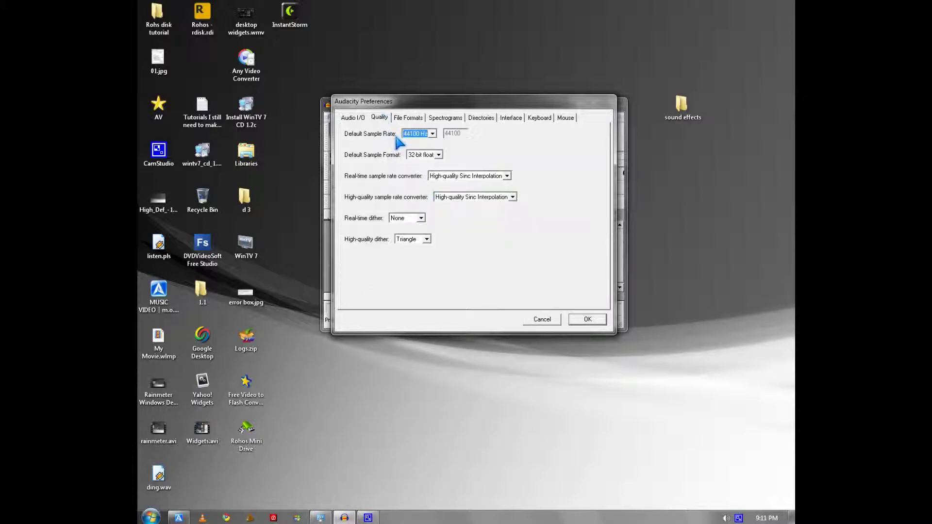
Keep 32-bit float, High-quality Sinc Interpolation for both converters, and None real-time dither.
click(439, 155)
click(442, 158)
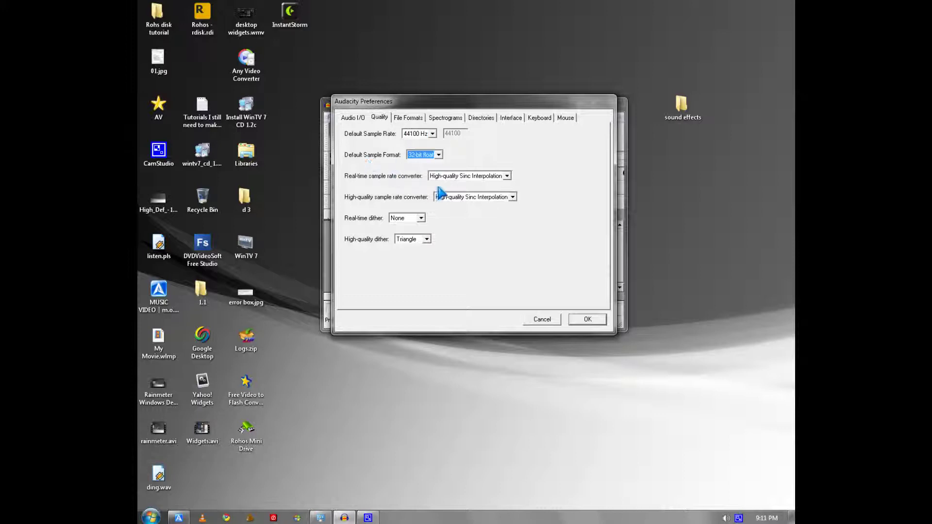
click(475, 179)
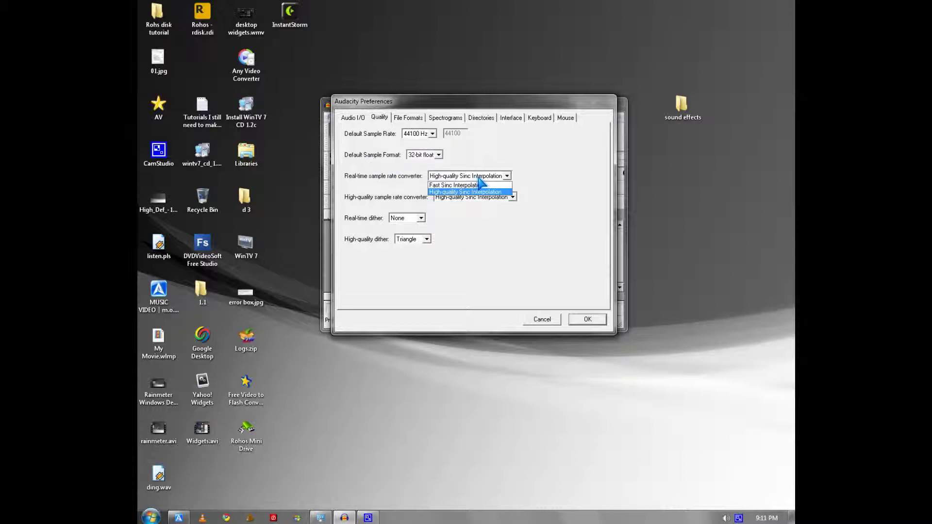
click(479, 180)
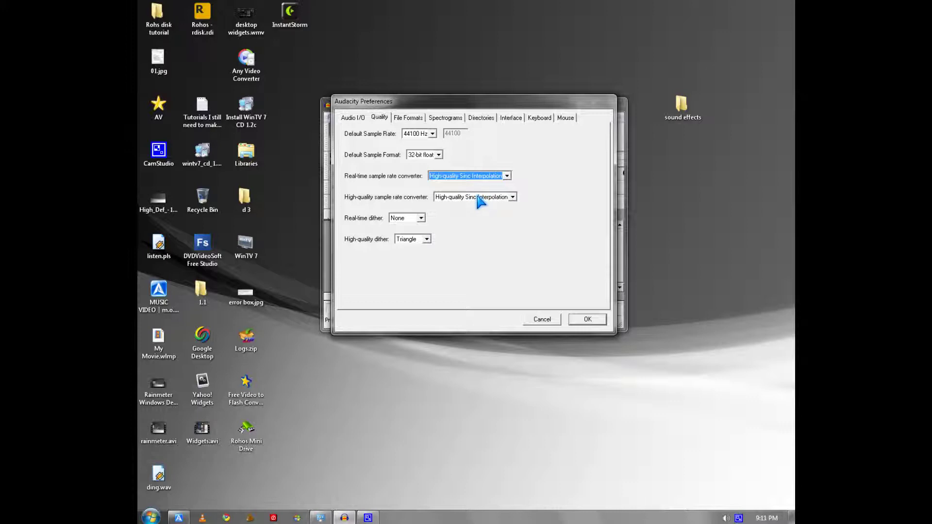
click(478, 198)
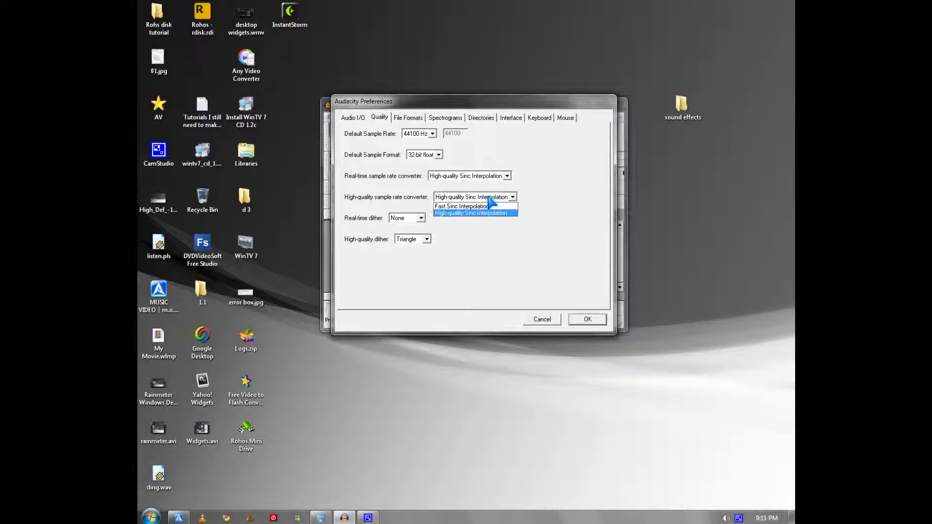
click(493, 200)
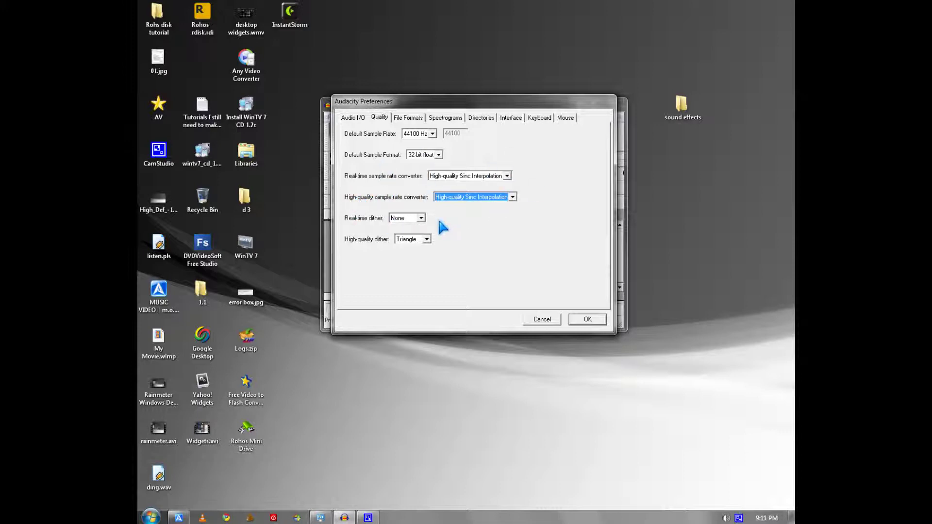
click(420, 218)
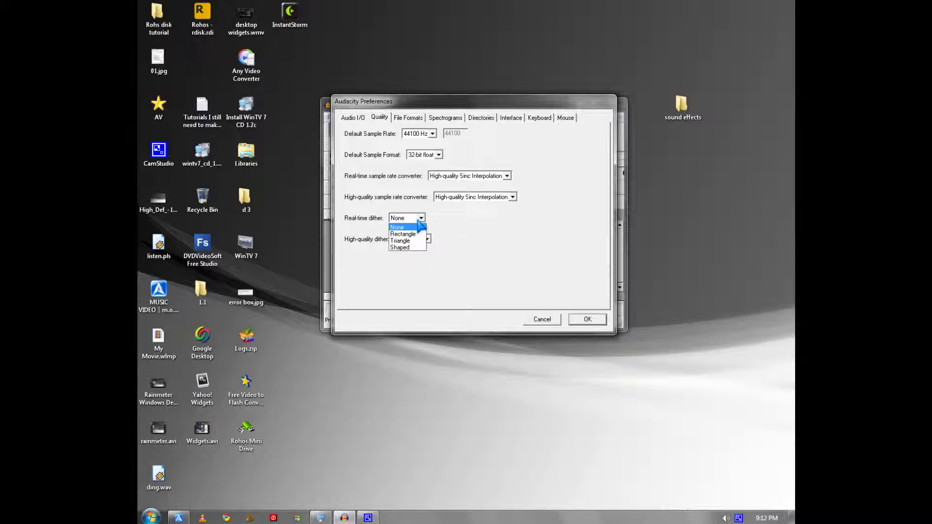
click(418, 226)
Review the File Formats, Spectrograms, Directories, Interface, Keyboard and Mouse pages, then confirm Preferences.
click(417, 118)
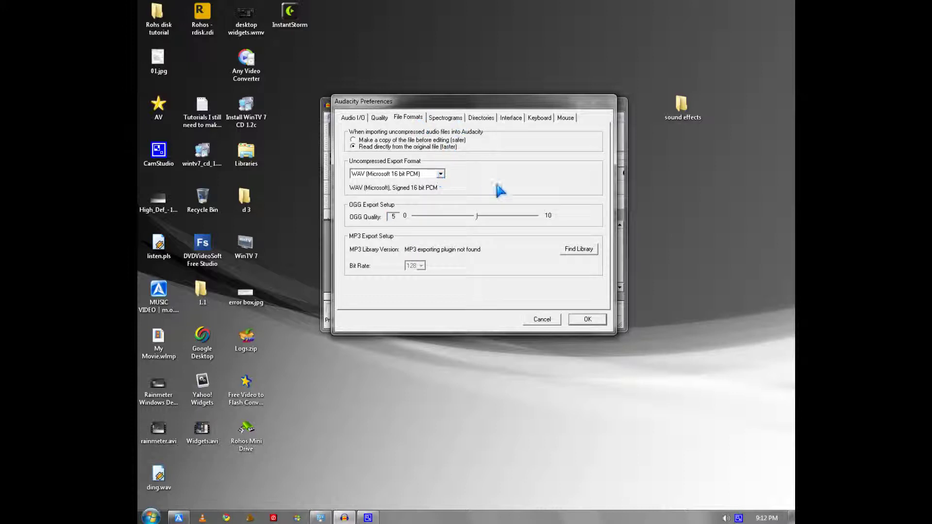
click(455, 120)
click(492, 119)
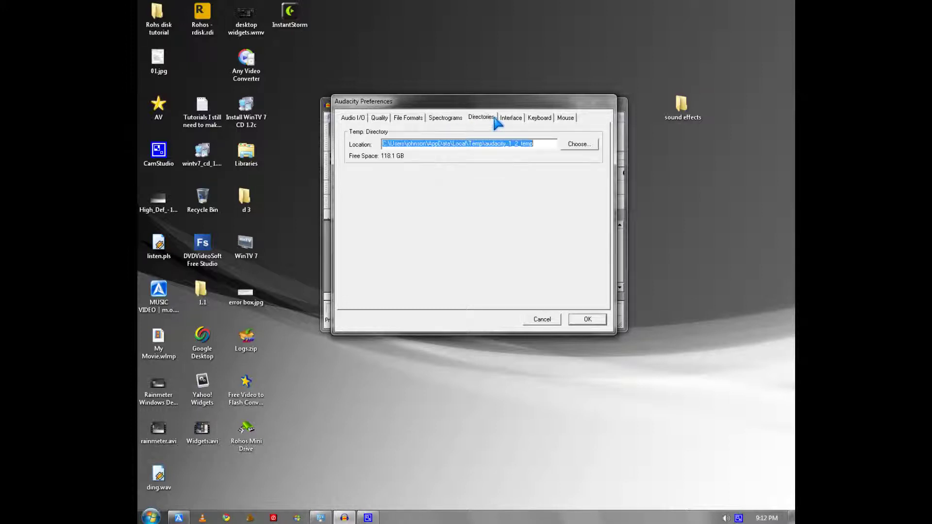
click(510, 118)
click(538, 119)
click(567, 119)
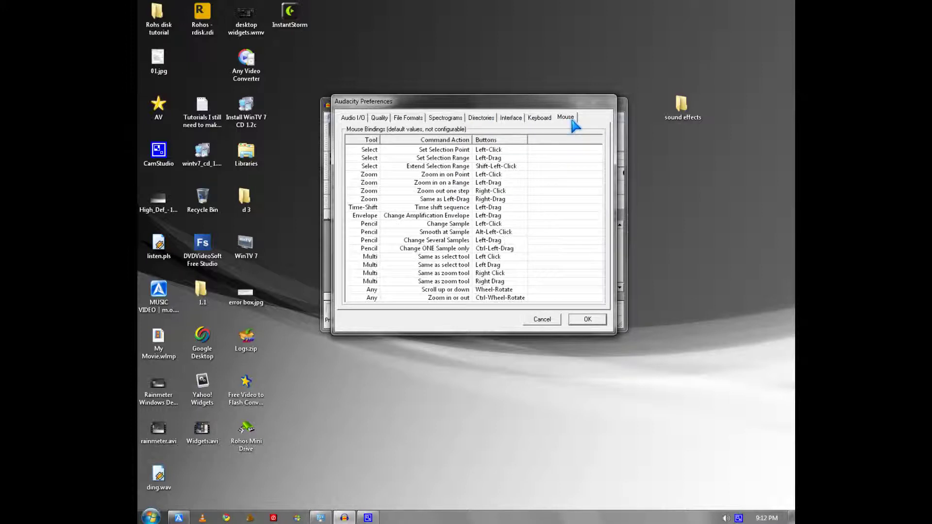
click(588, 320)
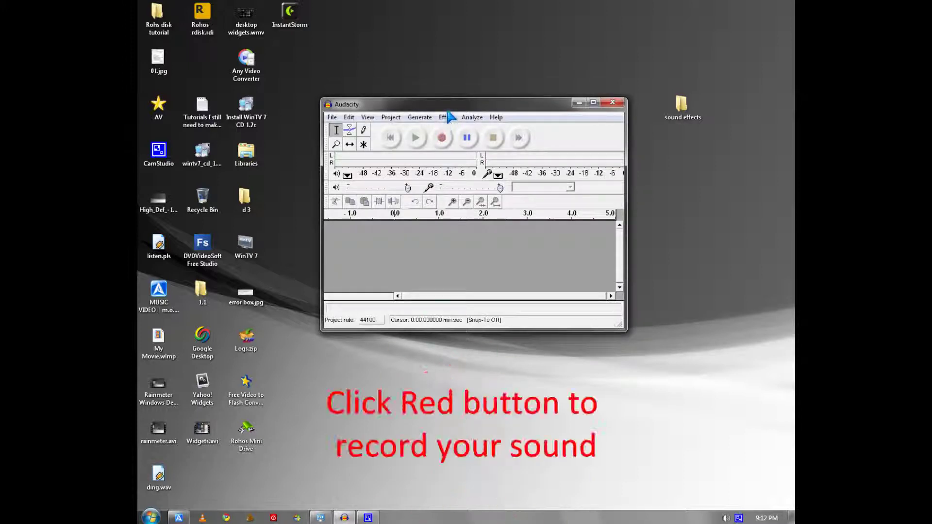
Record a roughly two-second stereo clip, play it back, and mark the point at 1.68 s.
click(443, 139)
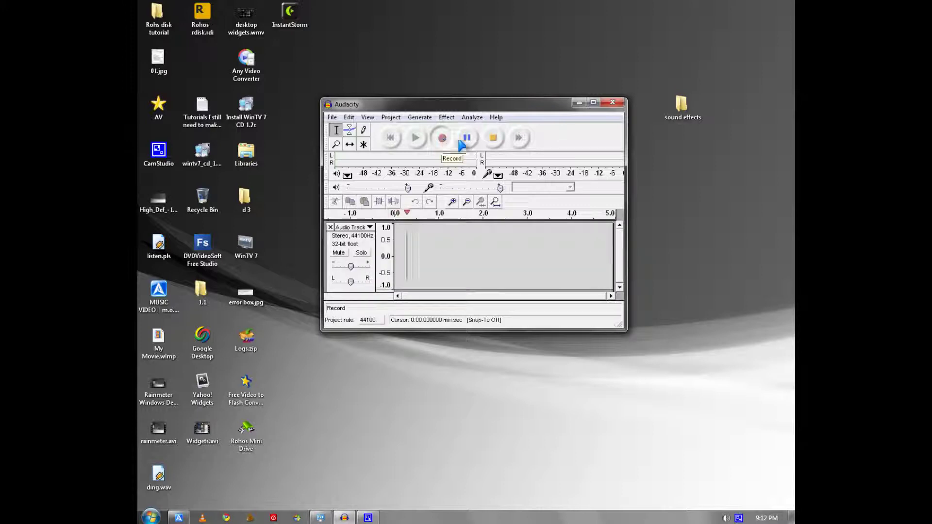
click(492, 139)
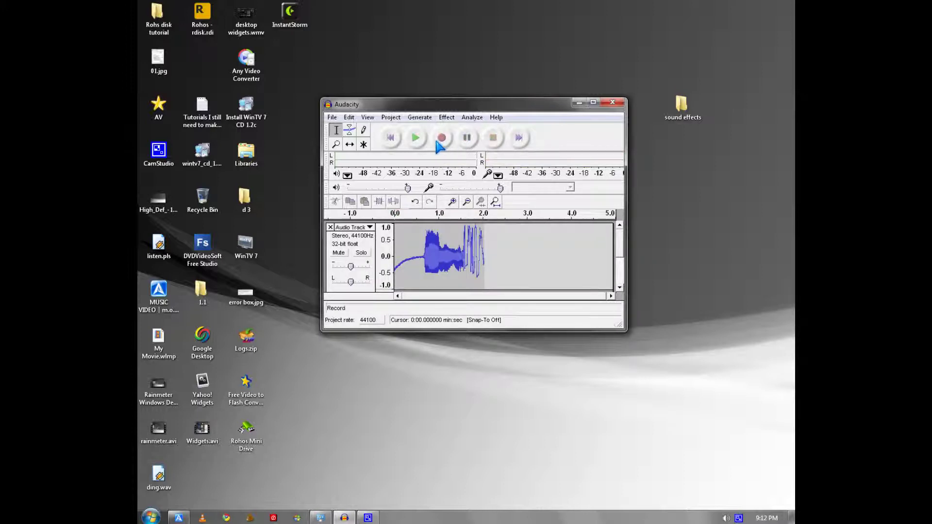
click(415, 139)
click(468, 139)
click(468, 139)
click(469, 245)
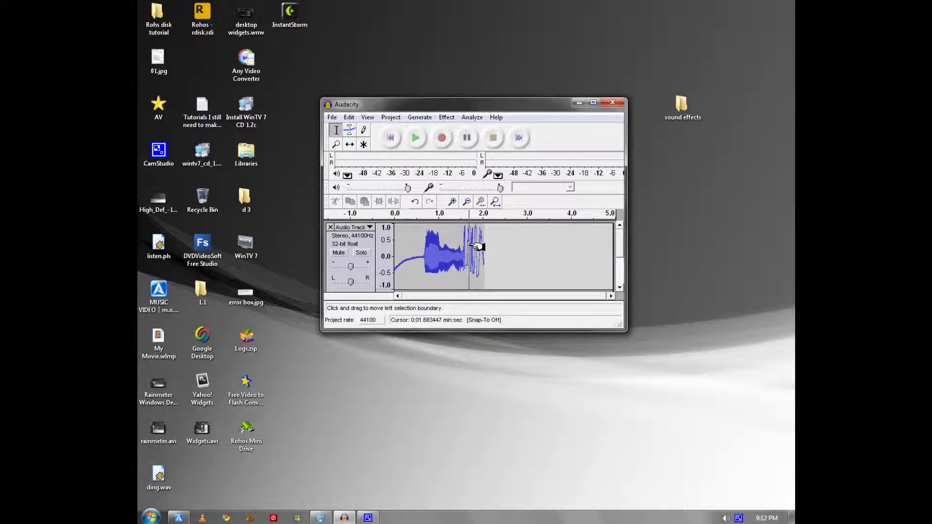
Trim the recording to its 0–1.68 s selection and play the shortened clip.
click(477, 247)
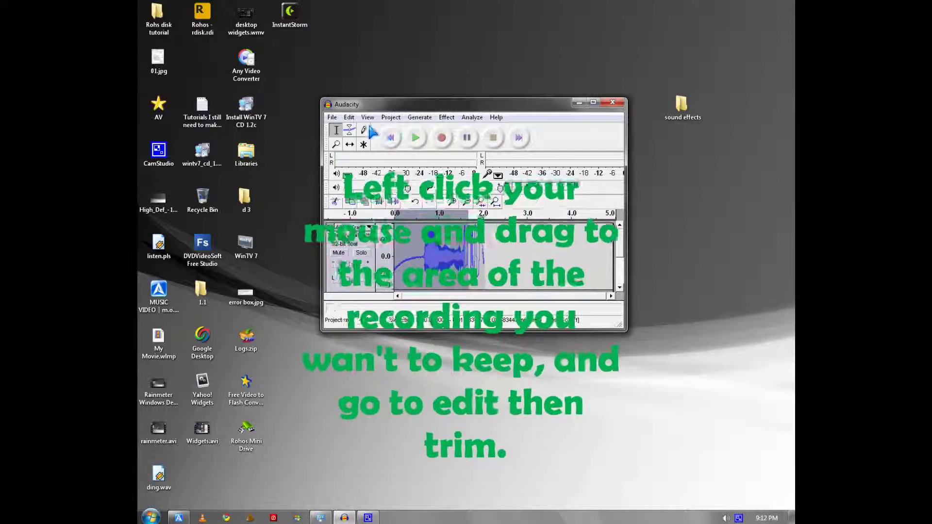
click(348, 117)
click(369, 190)
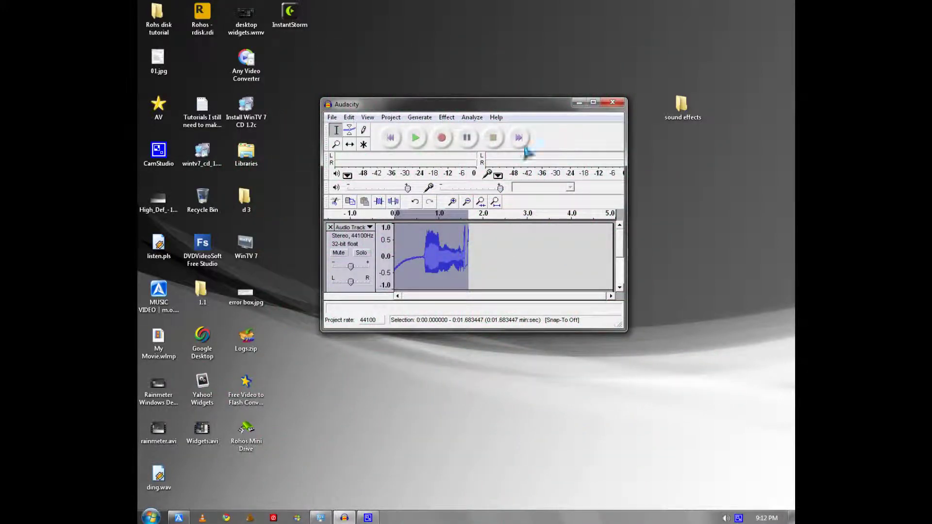
click(415, 139)
click(348, 117)
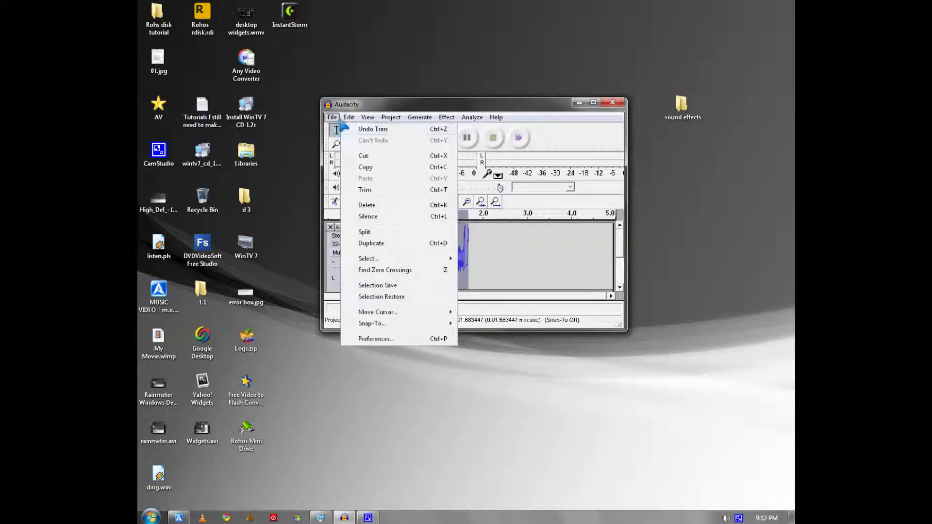
Export the trimmed clip as woah.wav in the sound effects folder, then minimize Audacity.
click(332, 117)
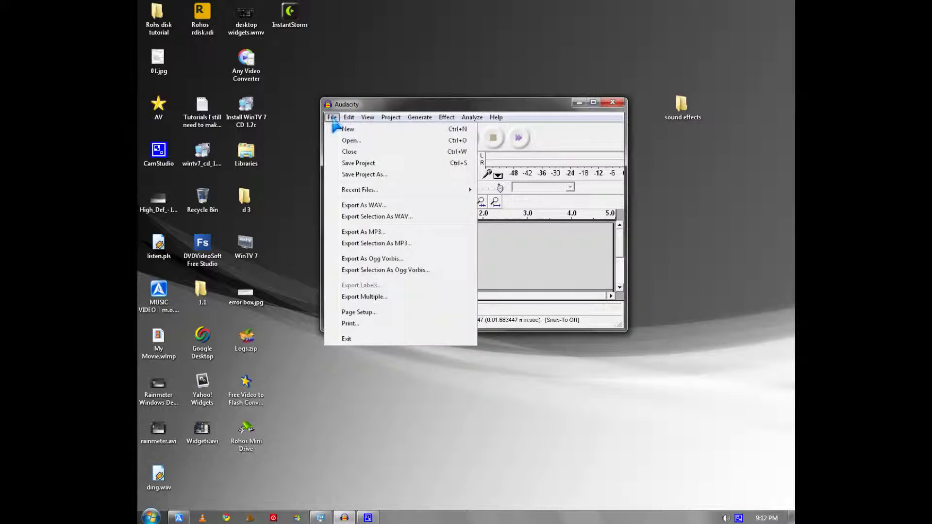
click(368, 205)
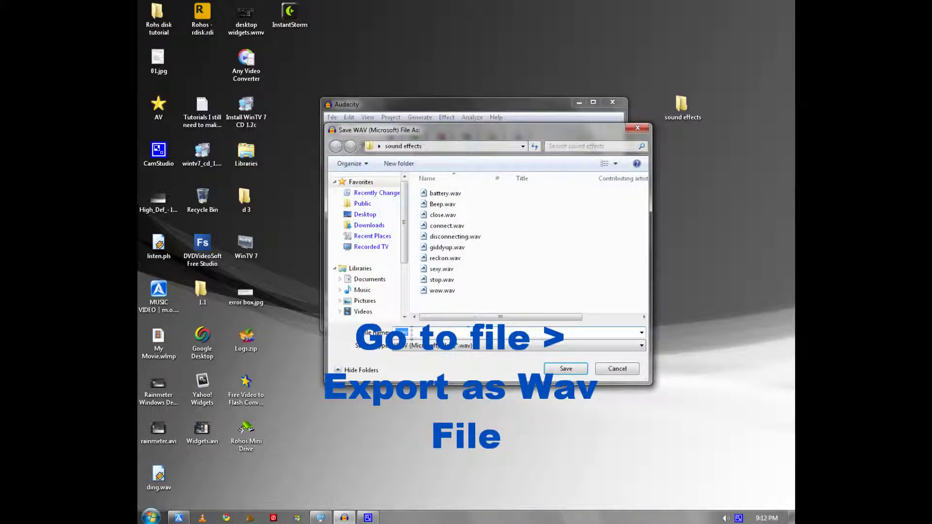
click(394, 333)
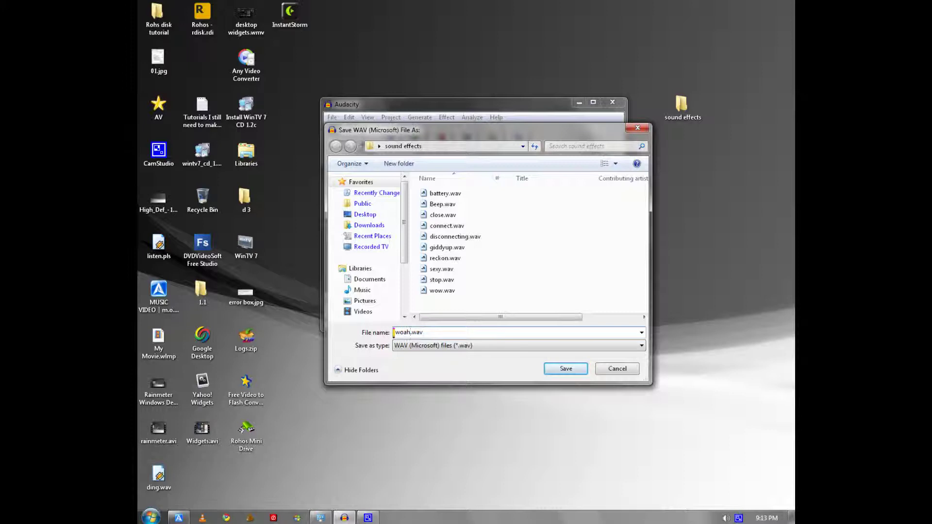
text(woah)
click(574, 372)
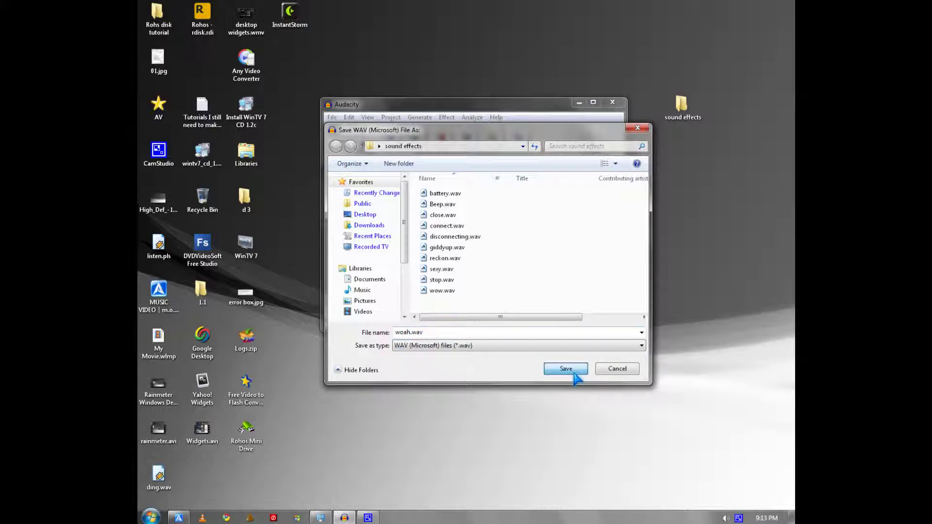
click(574, 372)
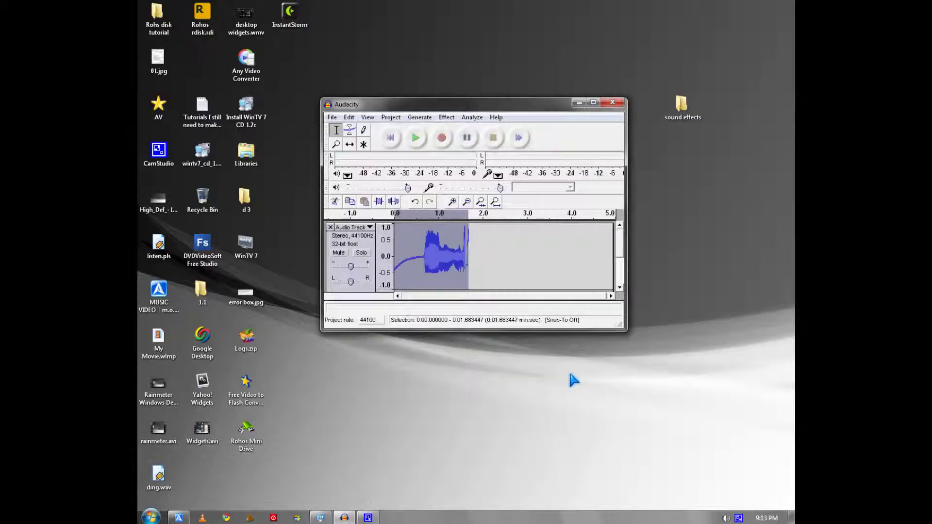
click(578, 104)
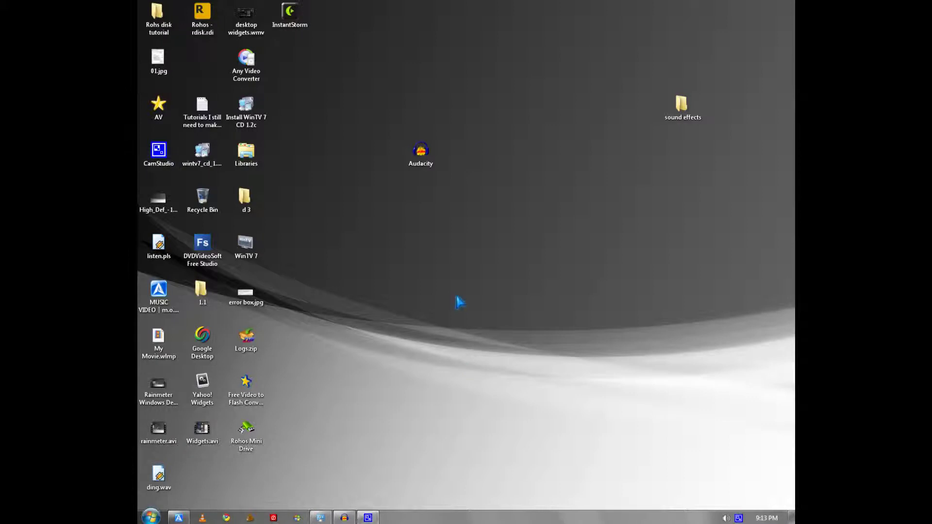
Open Personalization from the desktop context menu and bring up the Sound dialog.
right_click(455, 296)
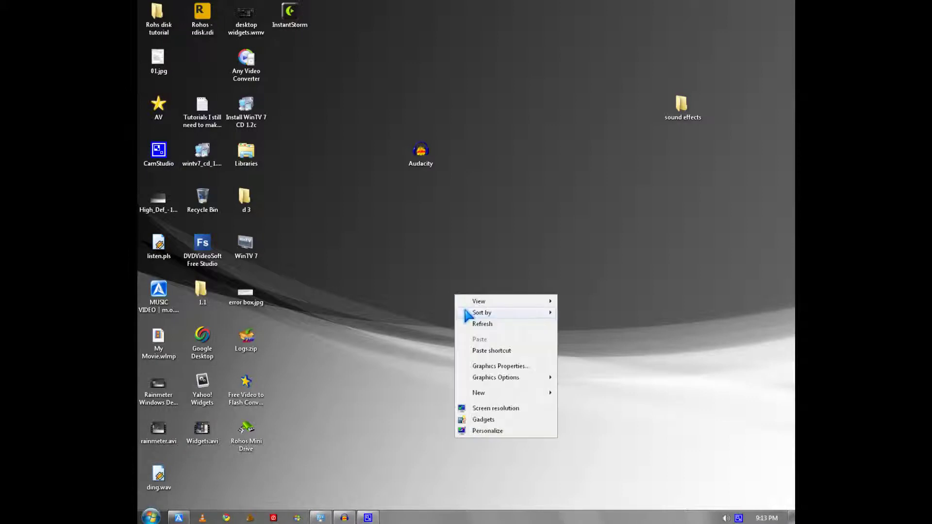
click(507, 432)
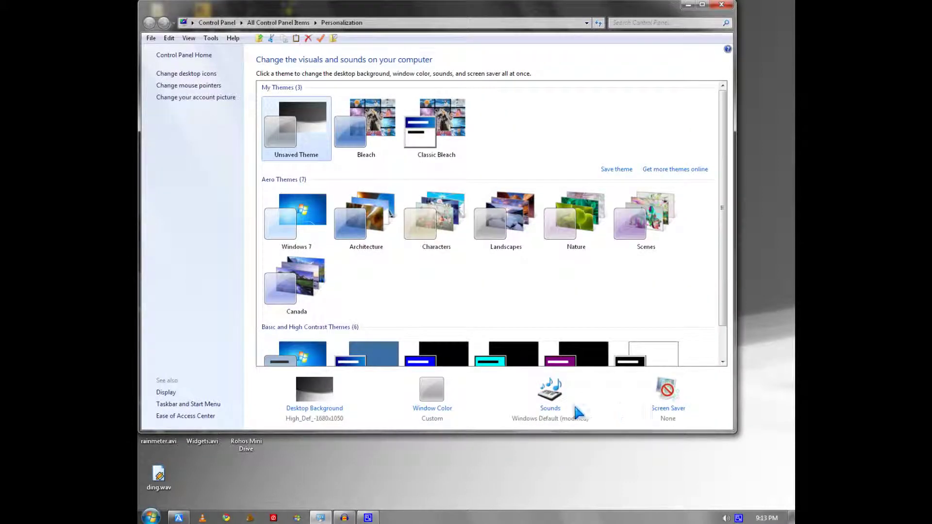
click(549, 410)
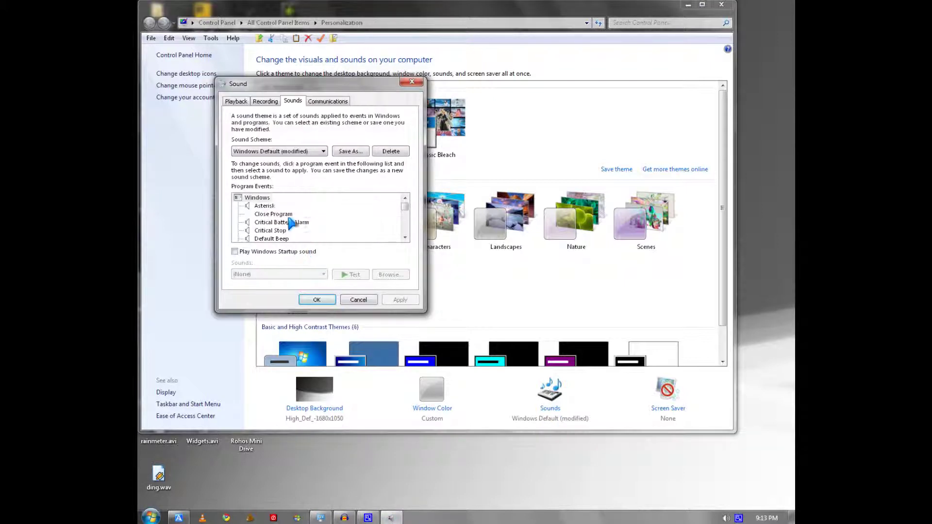
Browse the Program Events list, passing Close Program and Critical Battery Alarm, to find Device Disconnect.
click(272, 214)
click(270, 222)
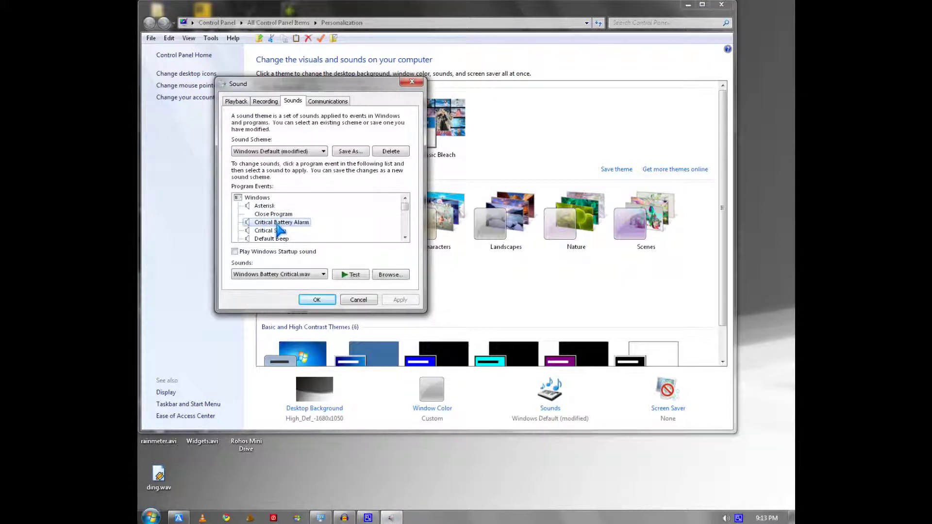
scroll(279, 233, down, 2)
scroll(290, 233, down, 12)
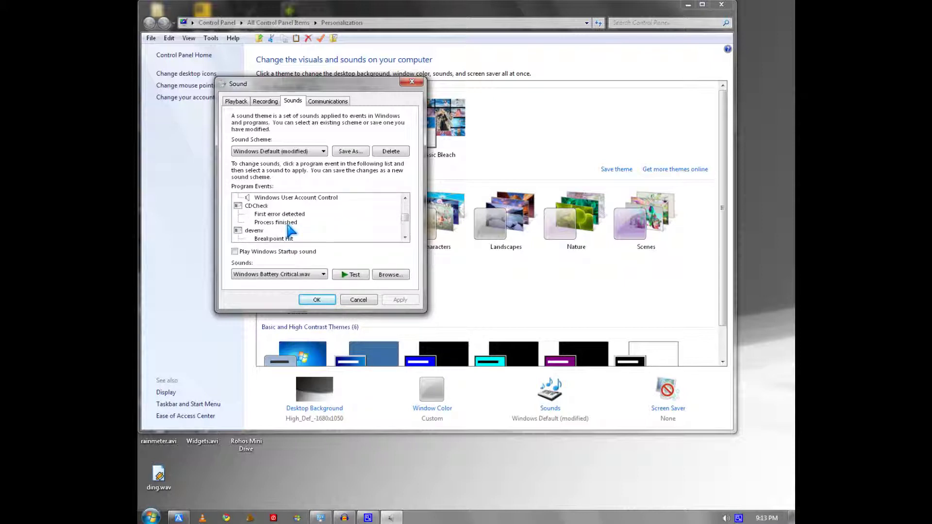
scroll(290, 232, down, 3)
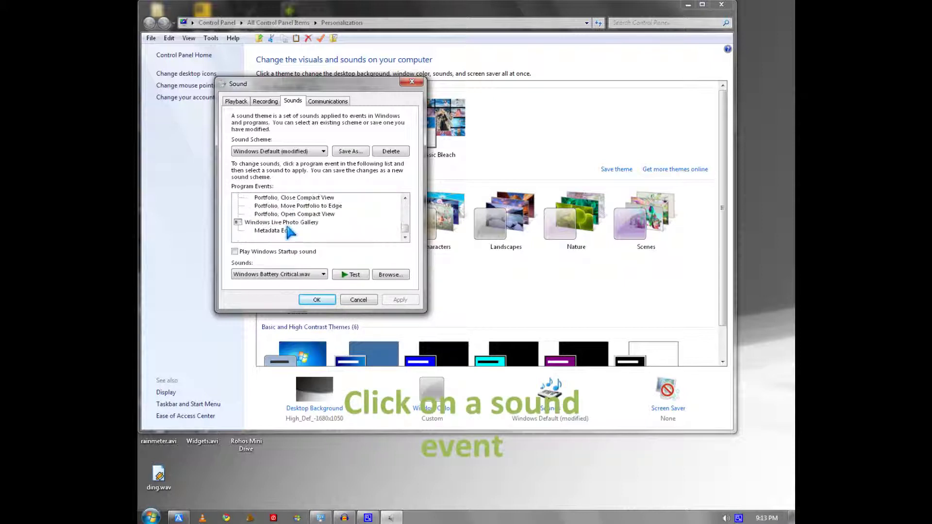
scroll(291, 233, up, 3)
scroll(290, 230, up, 3)
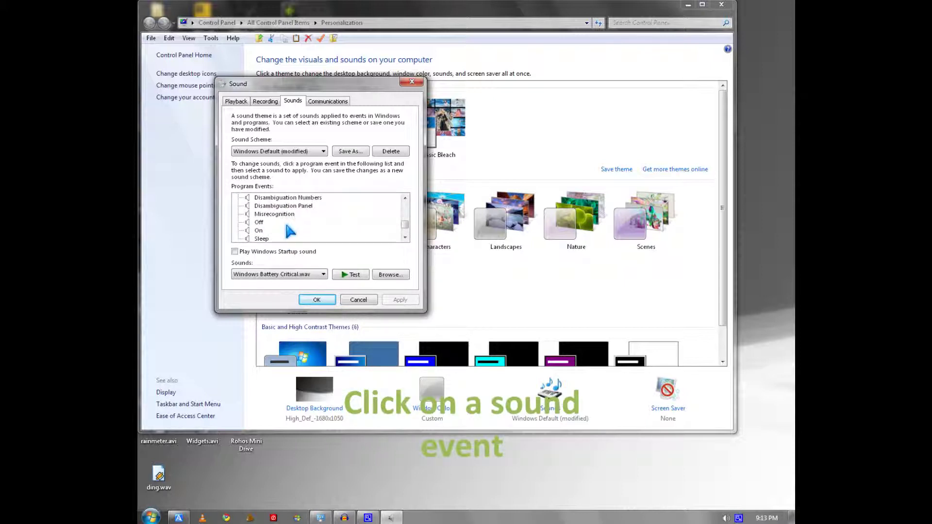
scroll(289, 232, up, 4)
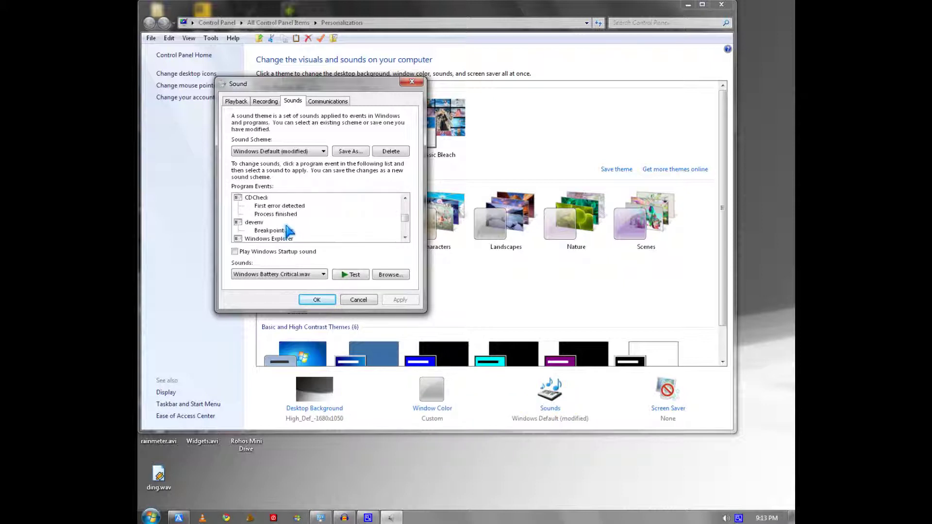
scroll(287, 233, down, 2)
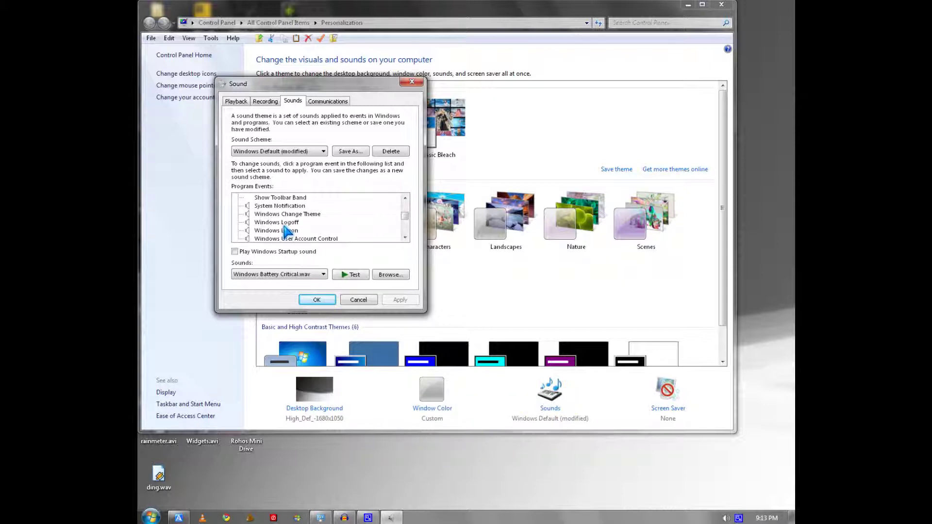
scroll(298, 227, up, 6)
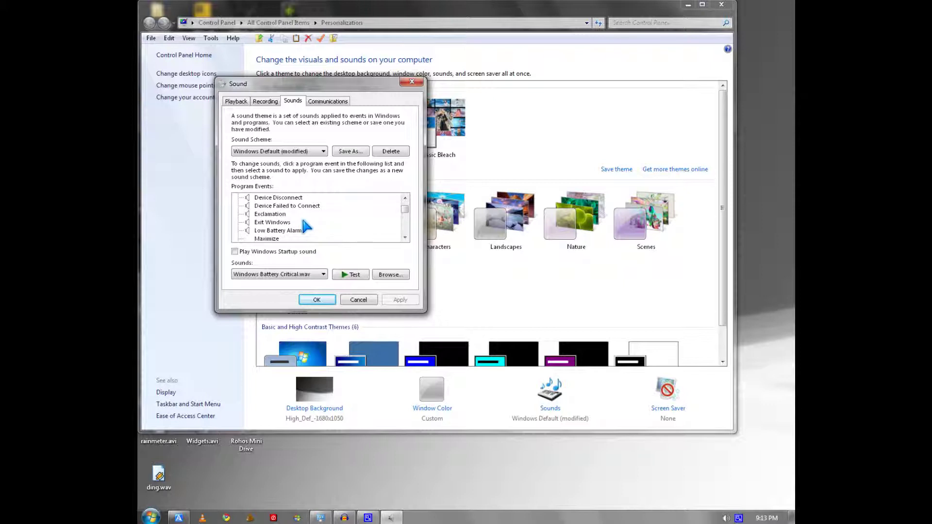
Assign woah.wav to the Device Disconnect event, test it, and apply the change.
click(282, 199)
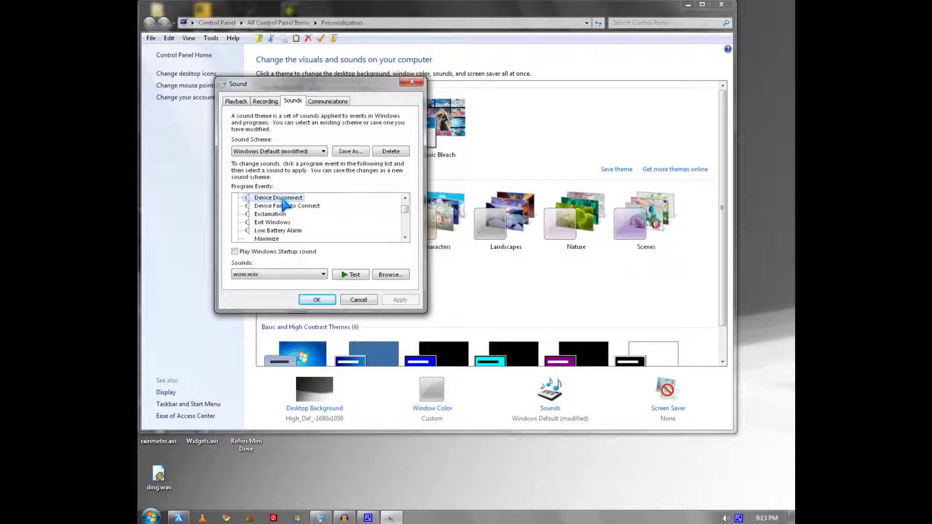
click(391, 276)
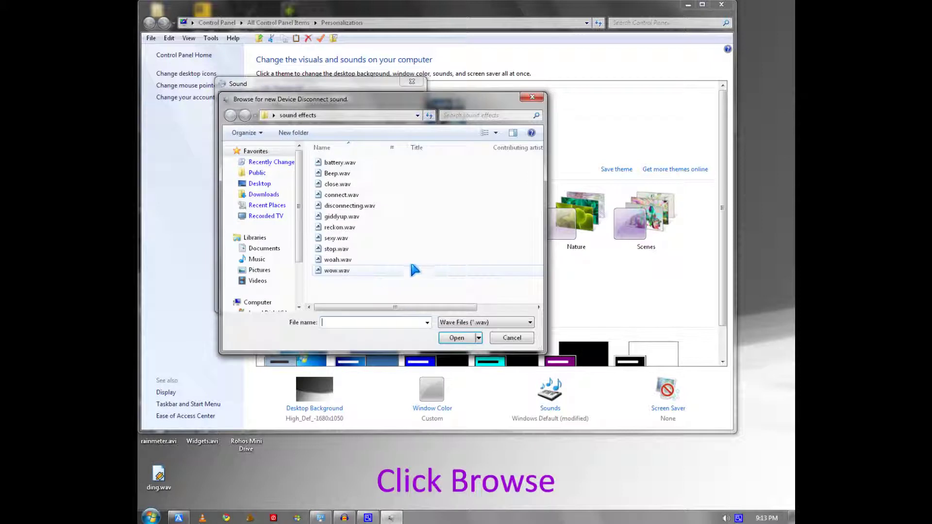
click(346, 262)
click(456, 337)
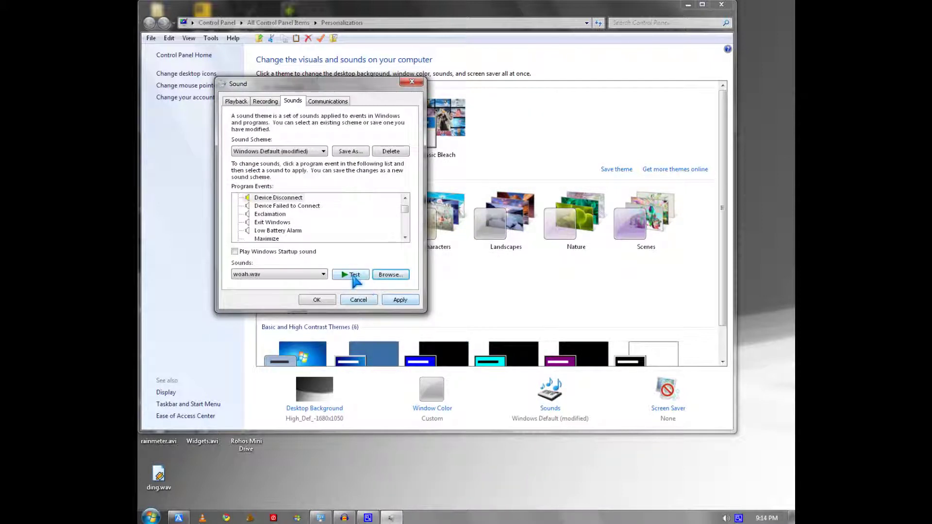
click(354, 277)
click(397, 300)
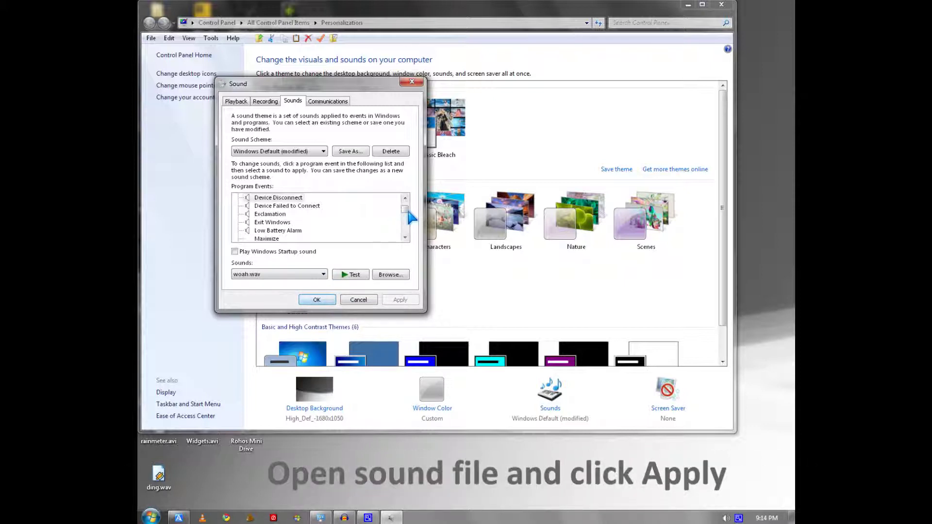
Save the sound settings as the scheme 'custom sound' and close the Sound dialog.
scroll(409, 212, up, 3)
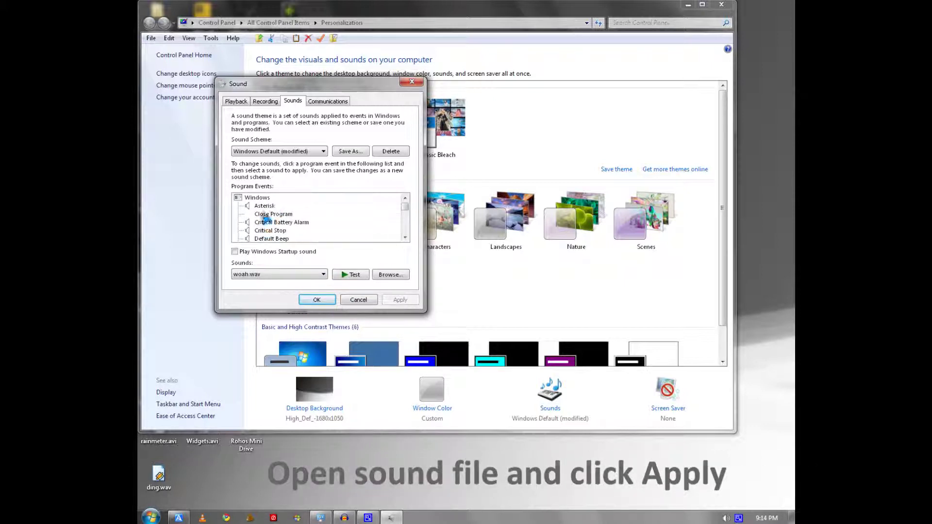
click(349, 153)
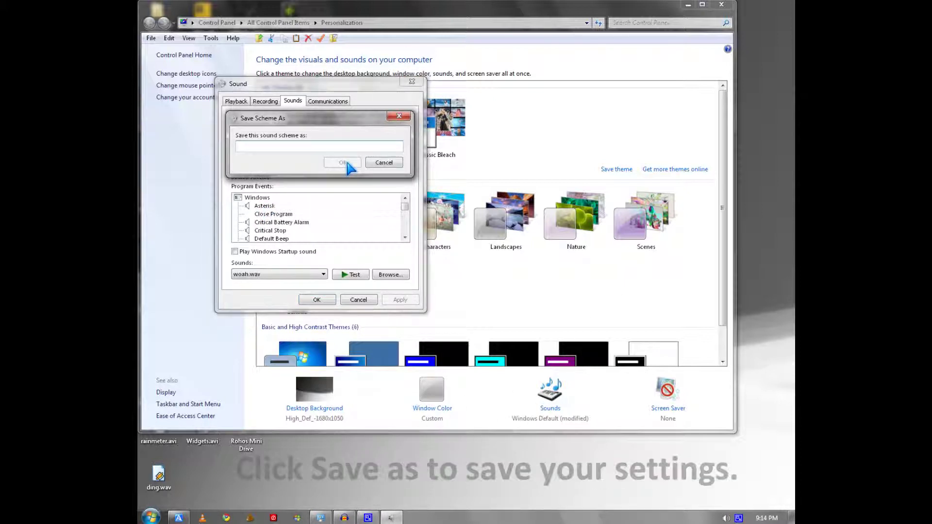
text(custom s)
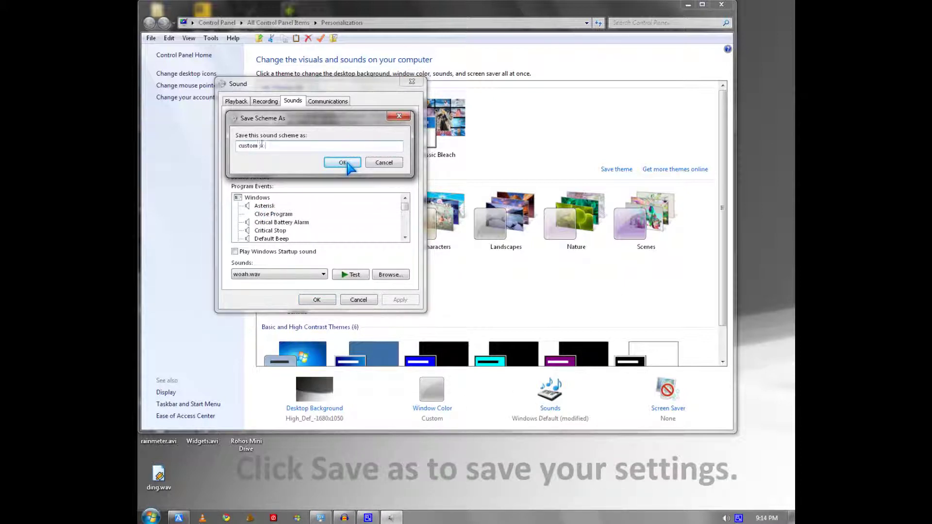
text(ound.)
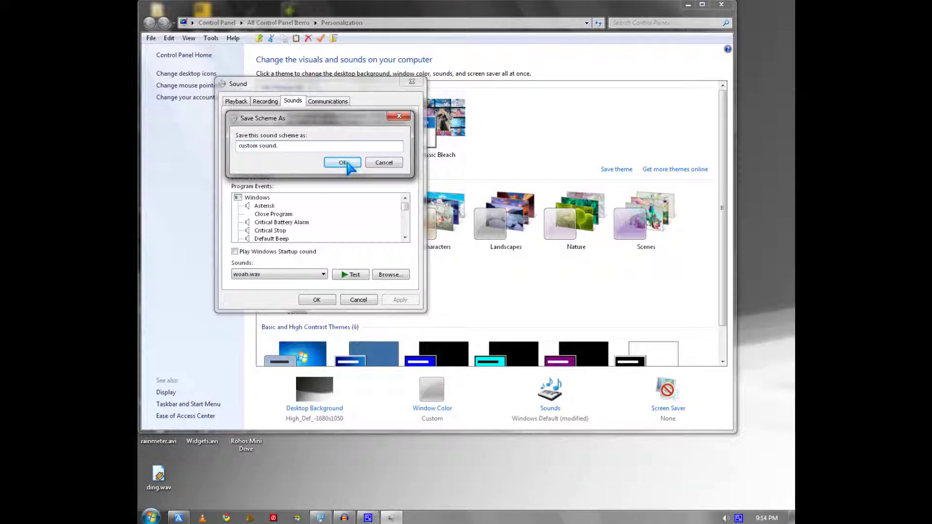
key(BackSpace)
click(342, 162)
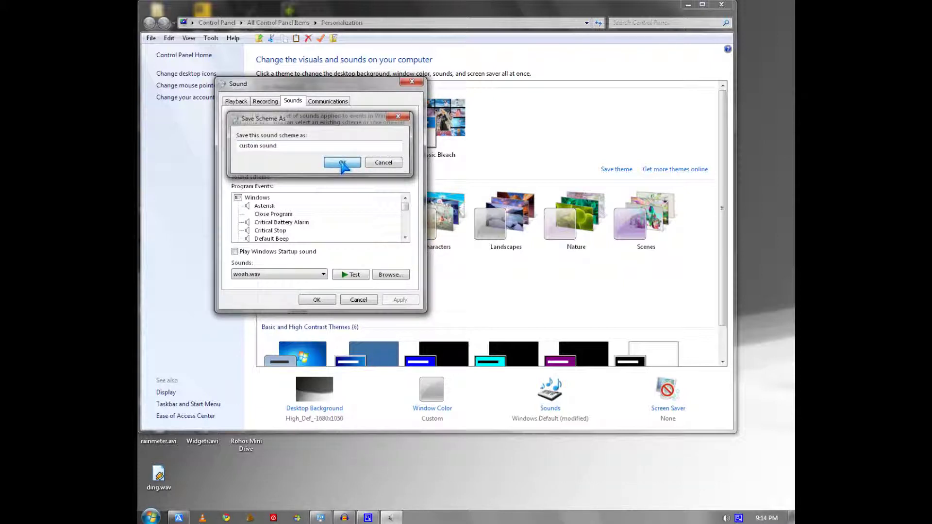
click(317, 299)
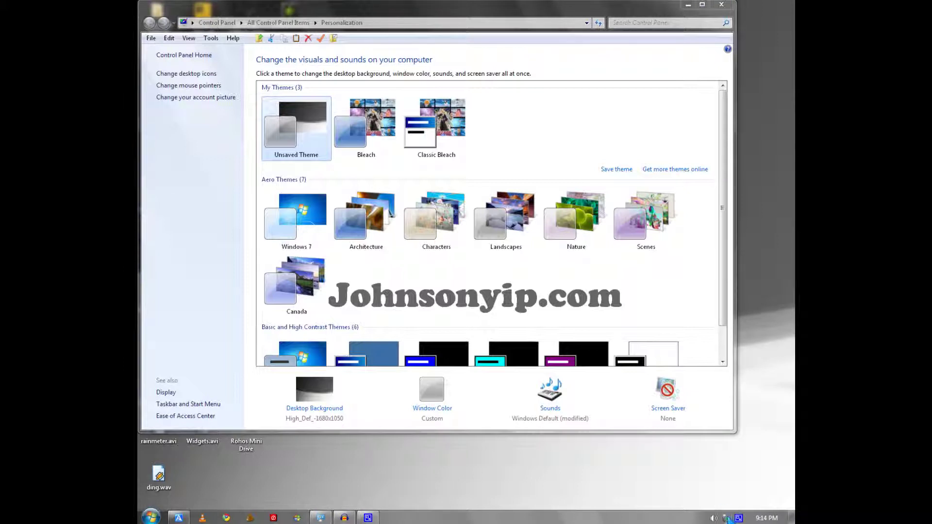
Eject the USB mass storage device from the tray and dismiss the Safe To Remove Hardware notice.
click(726, 519)
click(707, 503)
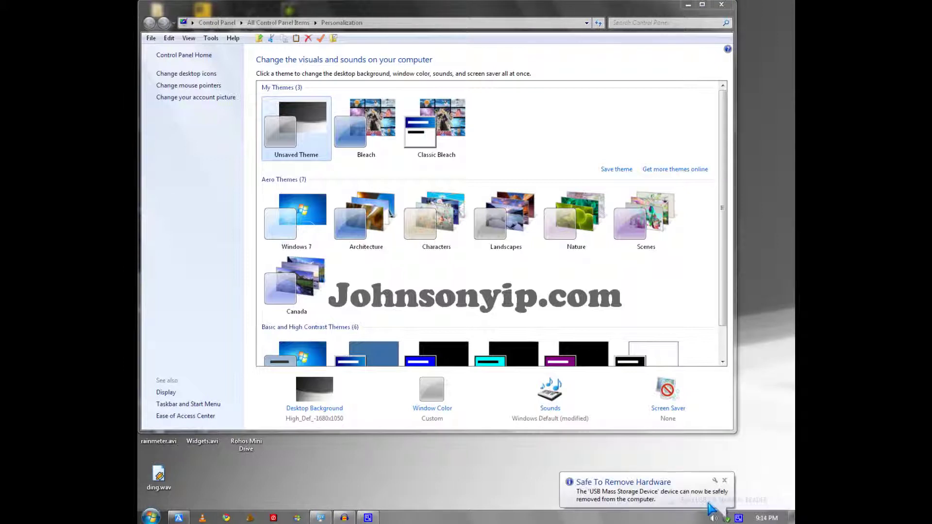
click(730, 485)
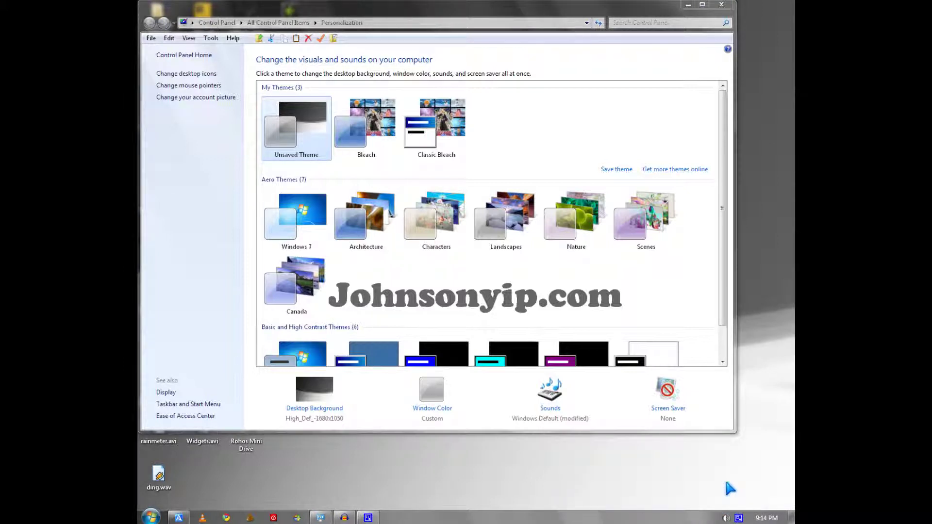